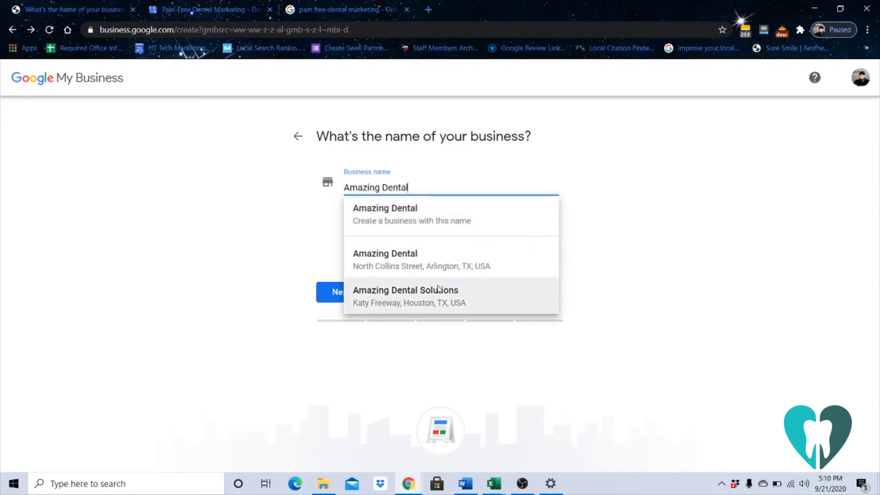
Start a new business listing named Amazing Dental and advance to its category step
left_click(417, 225)
left_click(346, 291)
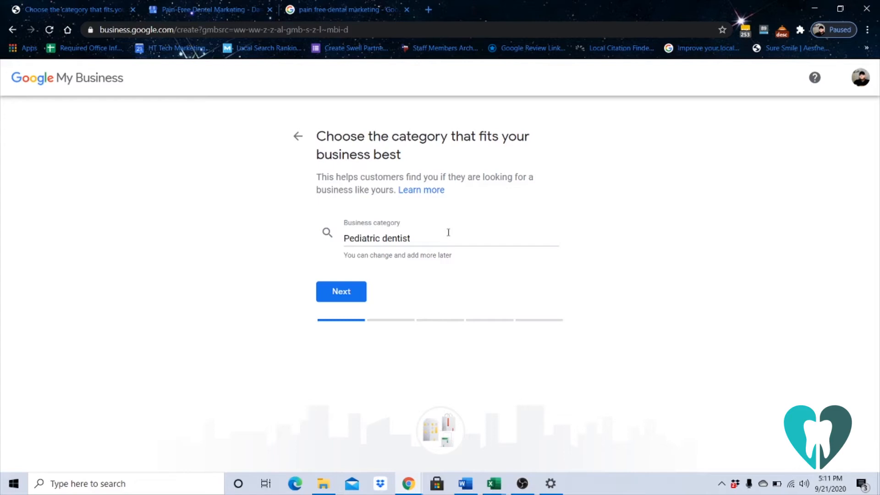
Confirm the category, add a visitable location with a two-line address, and answer no to outside service
left_click(351, 286)
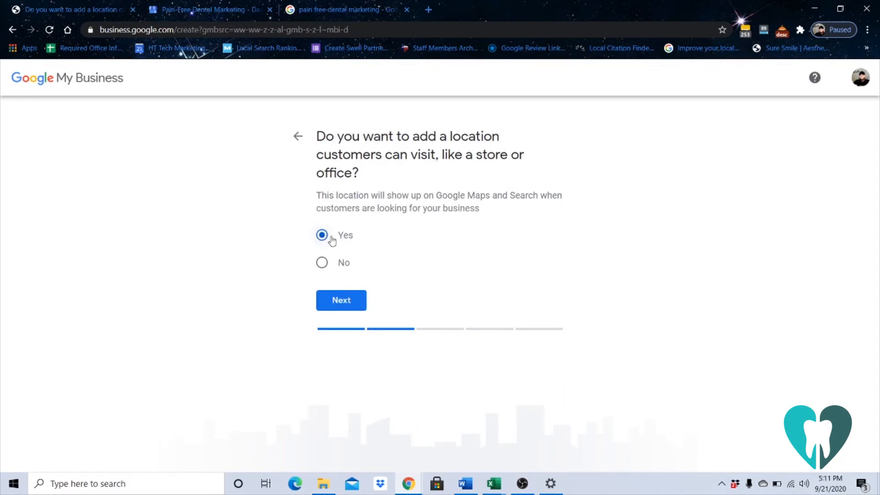
left_click(345, 300)
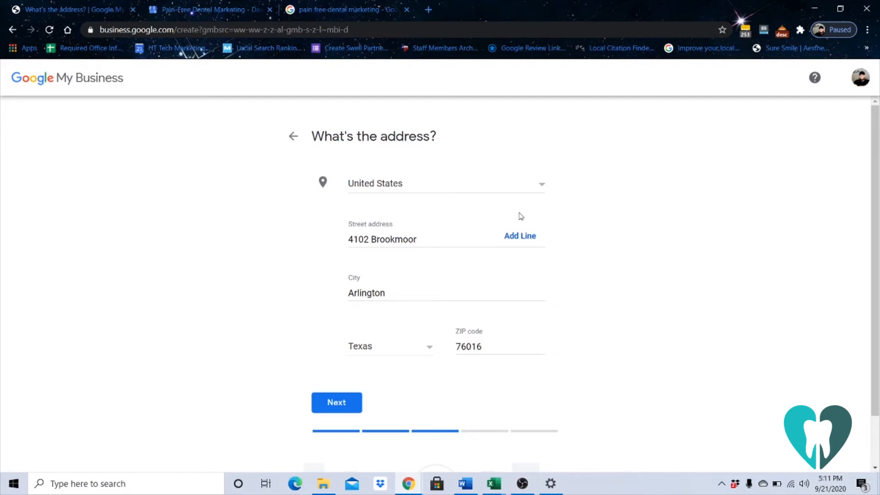
left_click(533, 243)
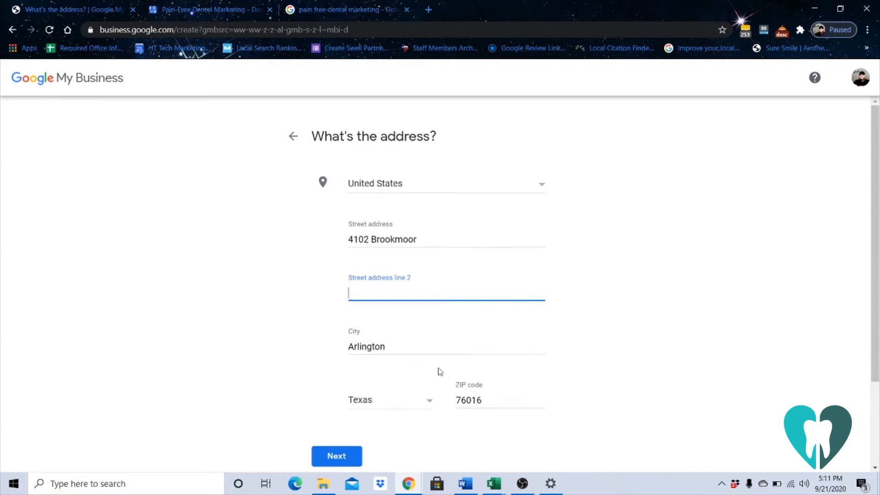
left_click(332, 455)
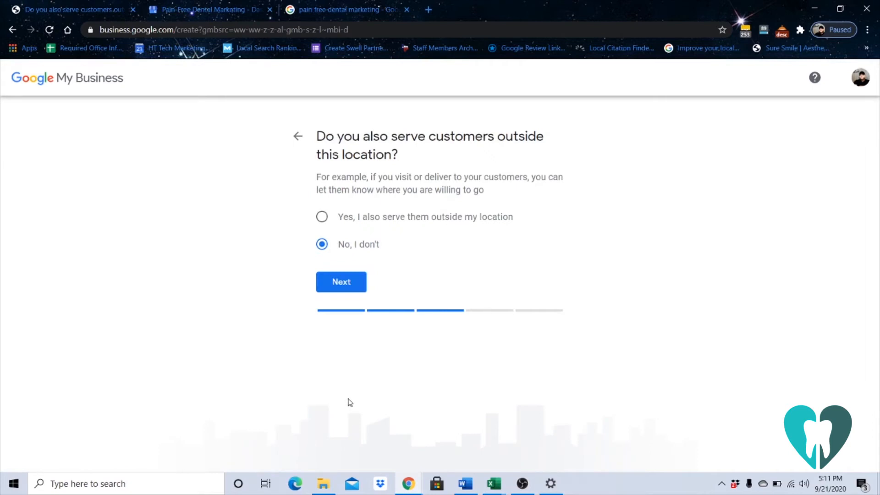
left_click(342, 283)
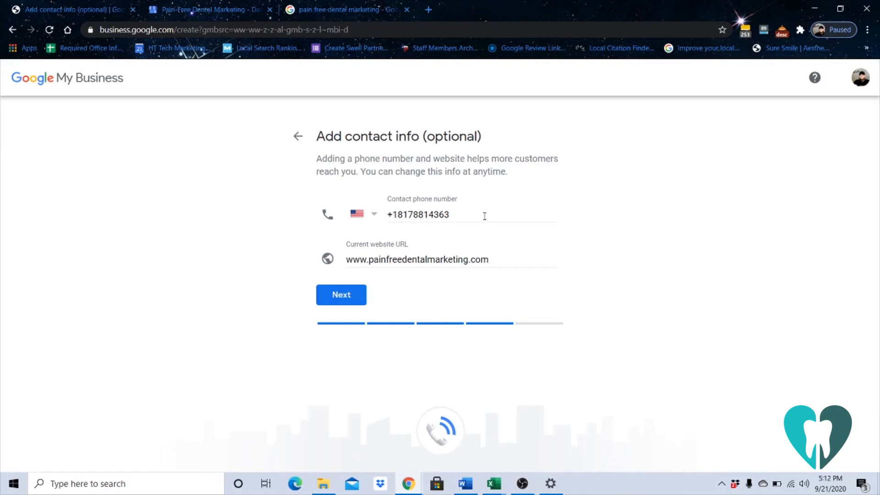
Accept the prefilled phone number and website, then go to the Pain-Free Dental Marketing dashboard
left_click(348, 303)
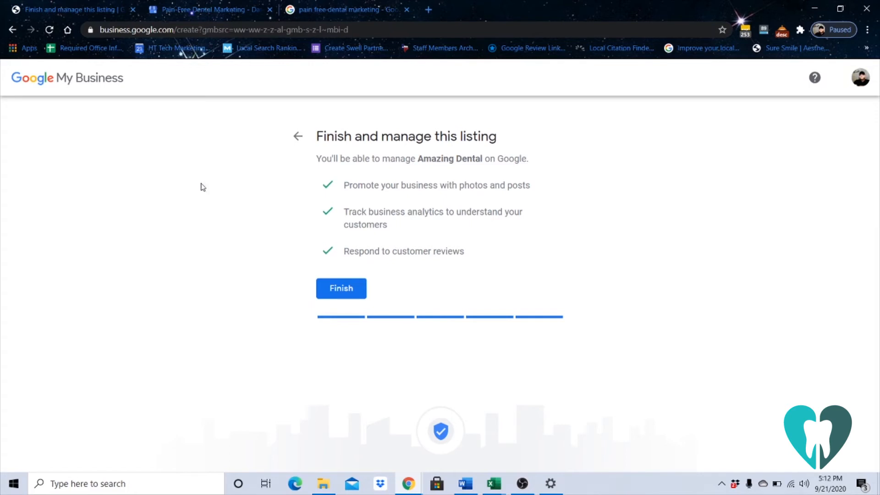
left_click(198, 10)
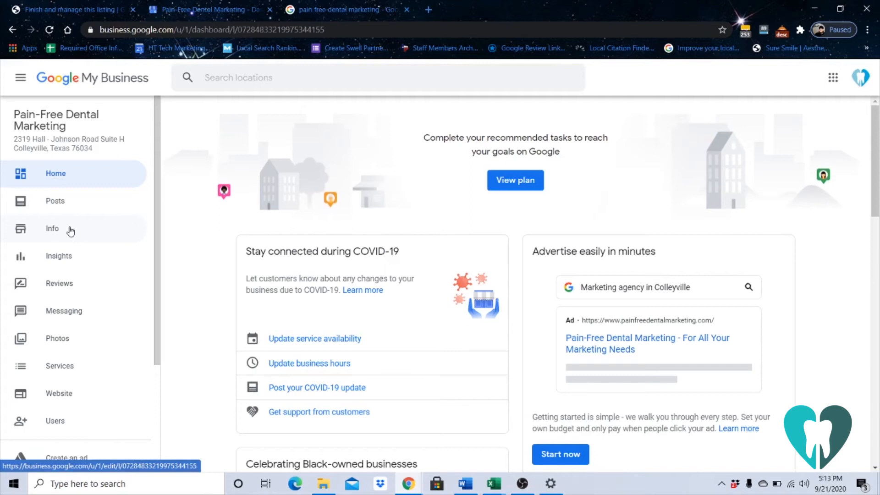
Open the Pain-Free Dental Marketing Info page and inspect its categories, cancelling without changes
left_click(70, 230)
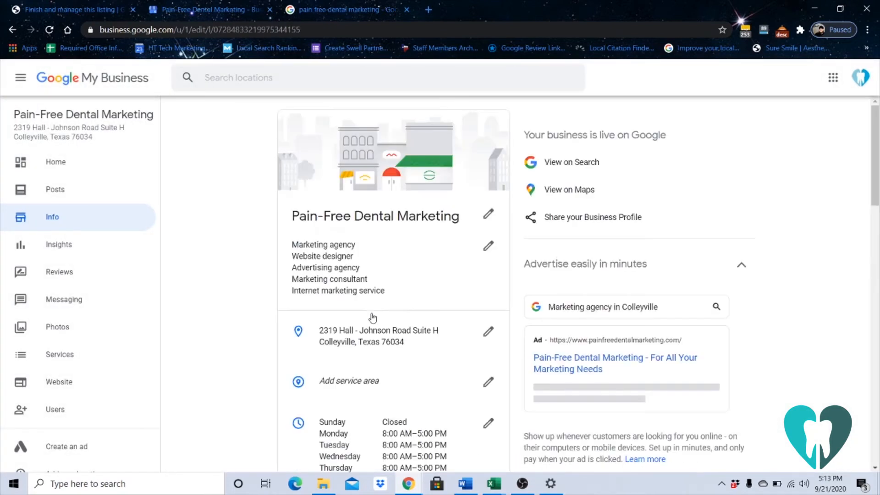
left_click(418, 276)
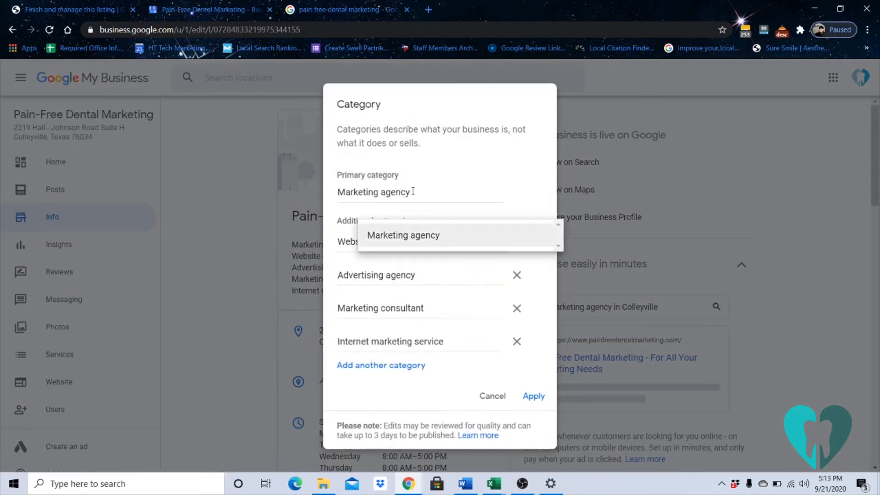
left_click(442, 149)
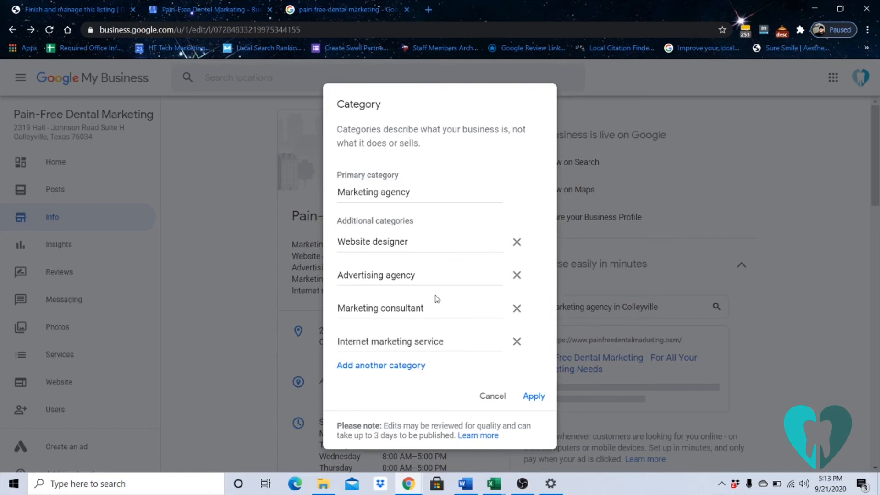
left_click(483, 400)
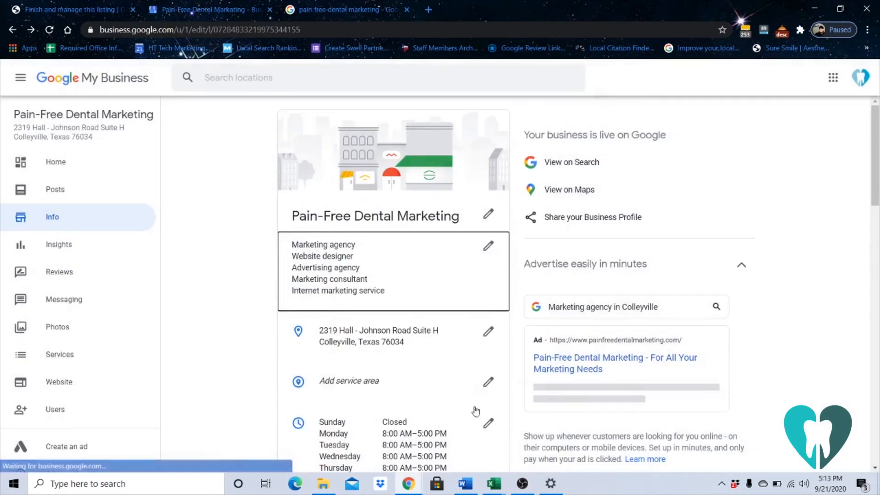
scroll(491, 363, "down", 1)
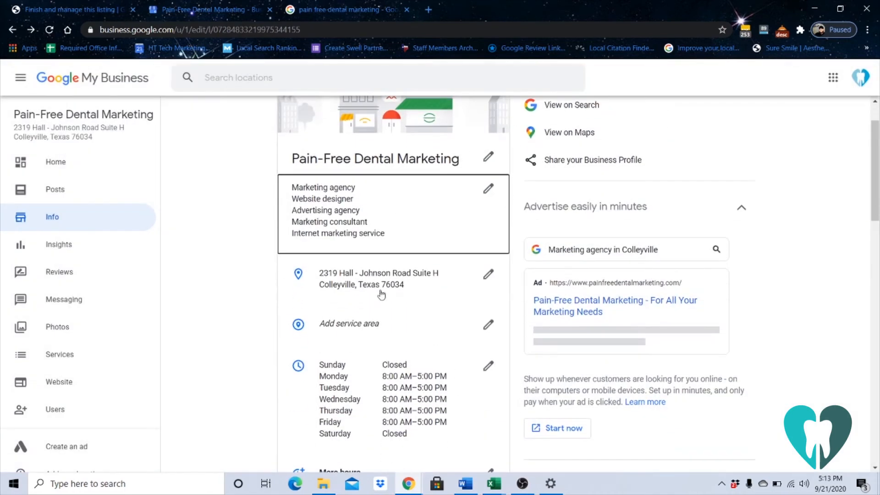
scroll(416, 276, "down", 1)
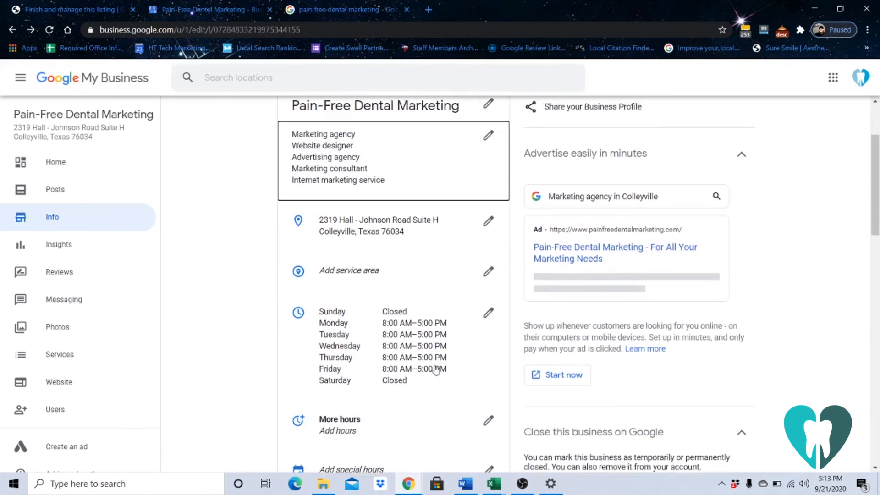
scroll(364, 360, "down", 3)
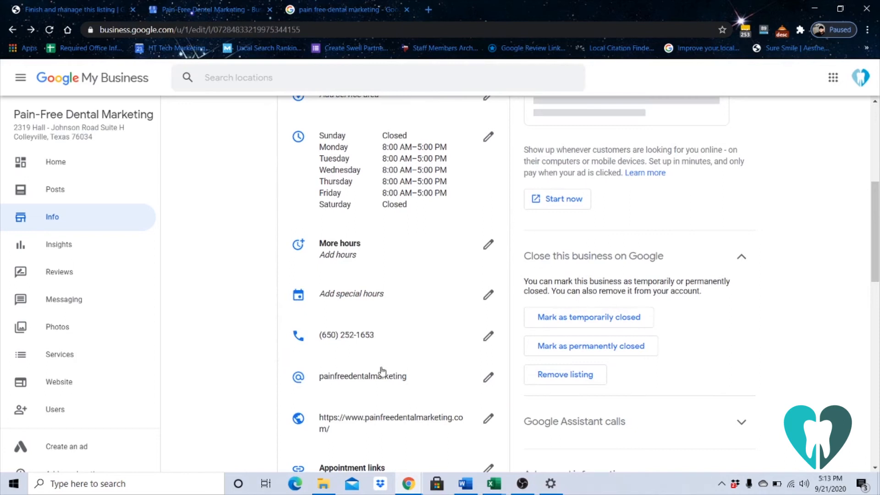
scroll(395, 388, "down", 2)
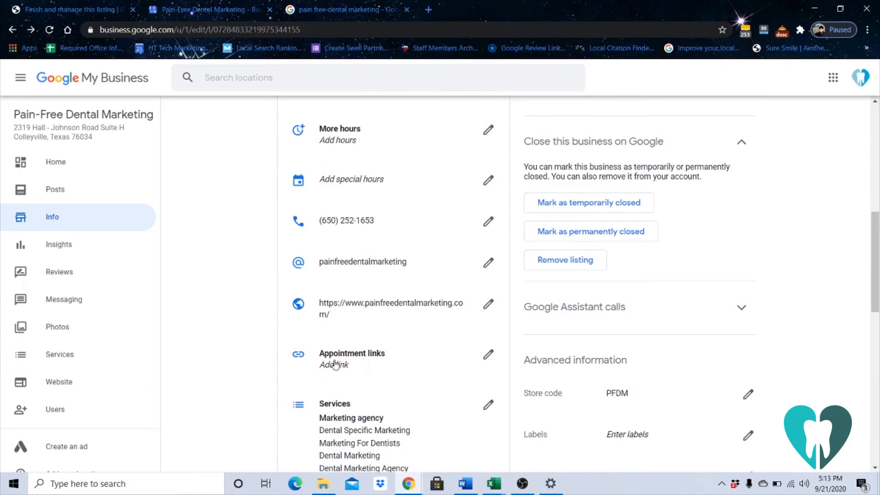
scroll(338, 396, "down", 5)
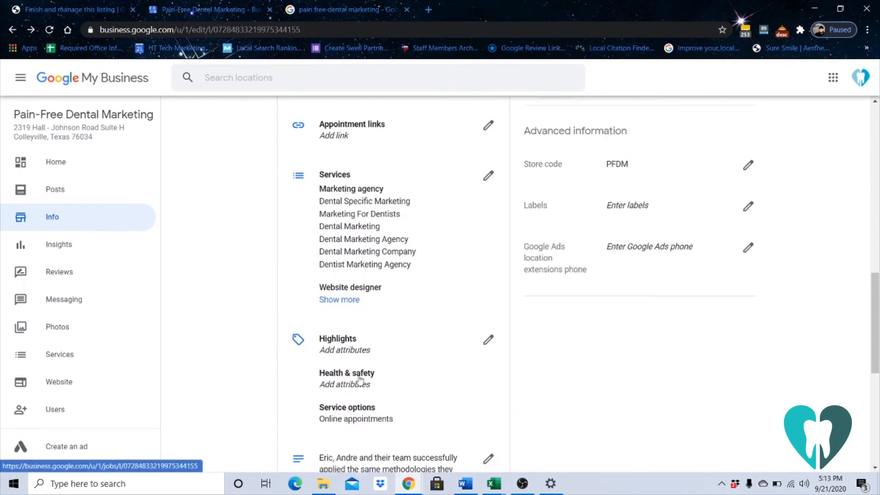
scroll(394, 366, "down", 1)
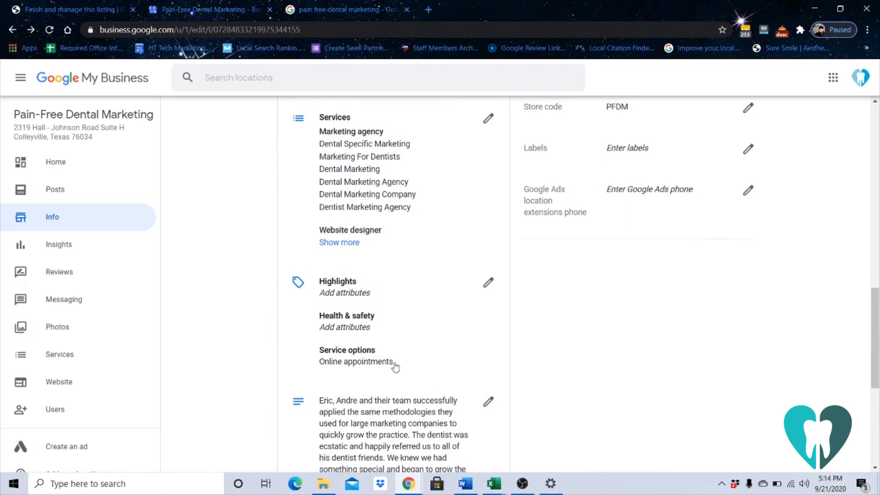
scroll(395, 366, "down", 2)
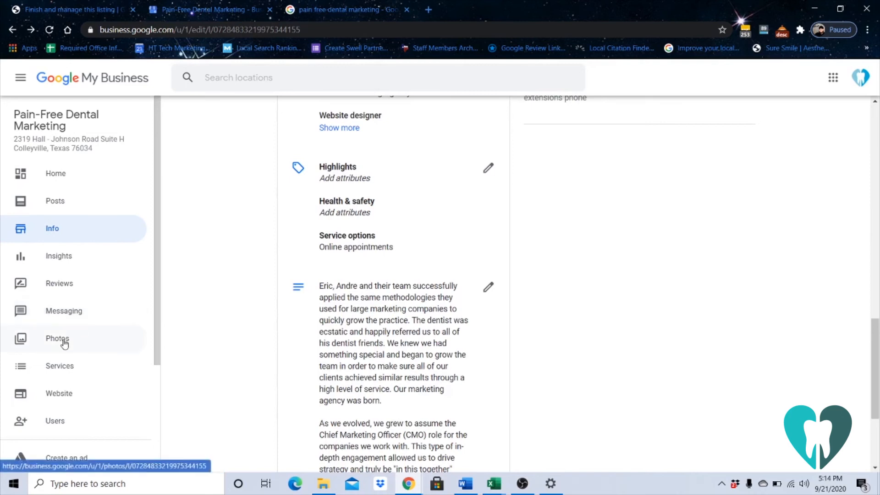
Browse the profile's photos and videos, then bring up its Users list
left_click(64, 342)
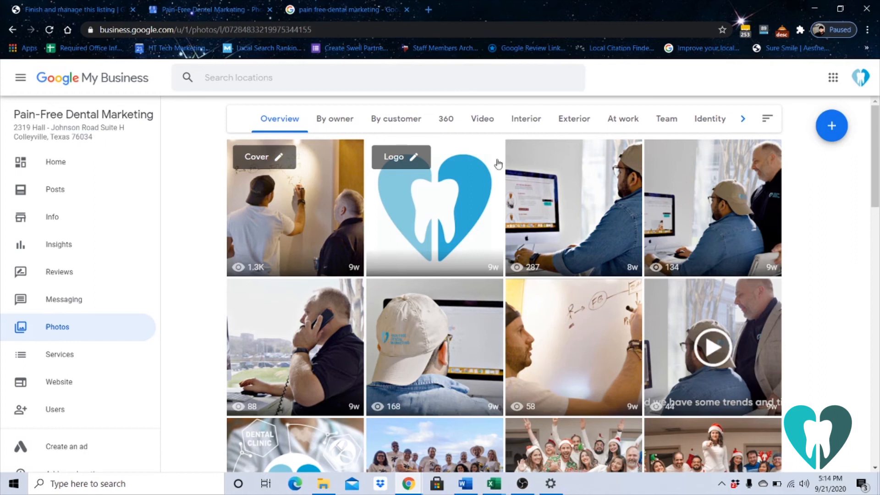
left_click(487, 124)
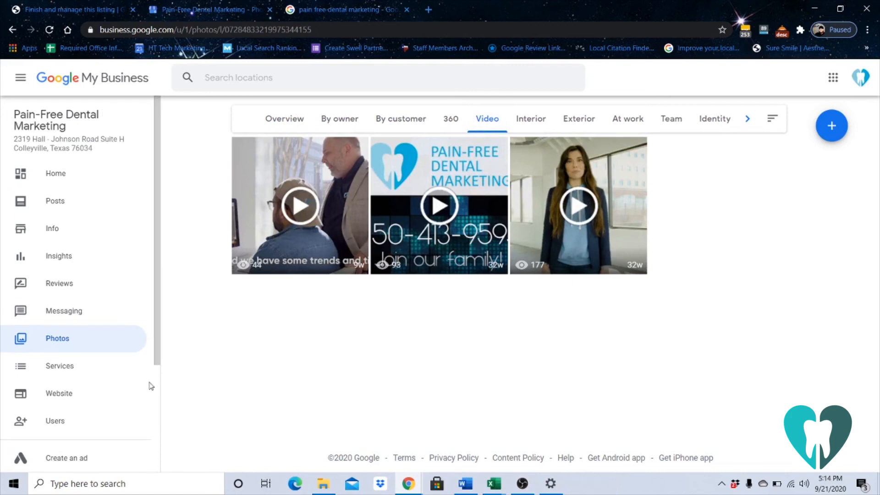
left_click(110, 421)
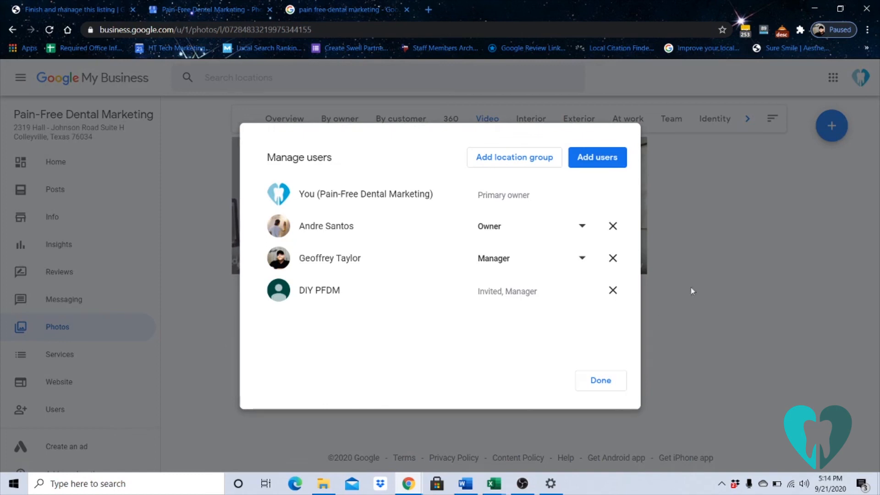
Invite a new user by their e-mail address as Manager, then close the user window
left_click(599, 160)
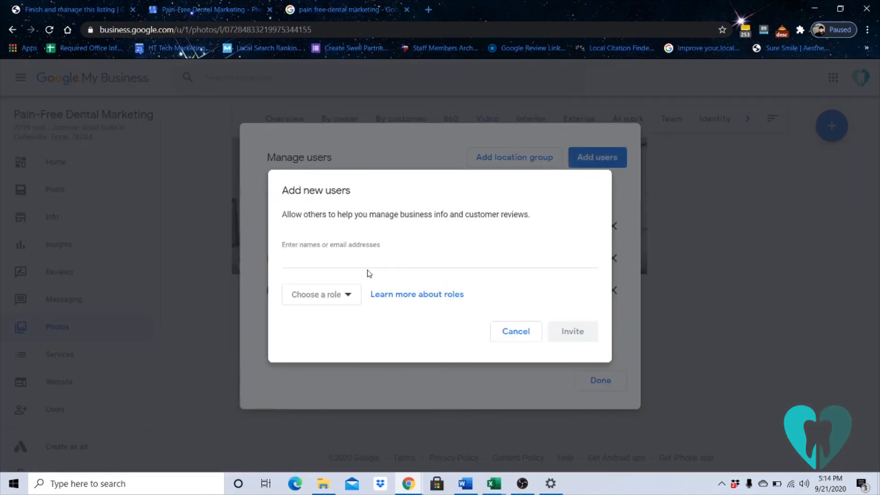
left_click(350, 258)
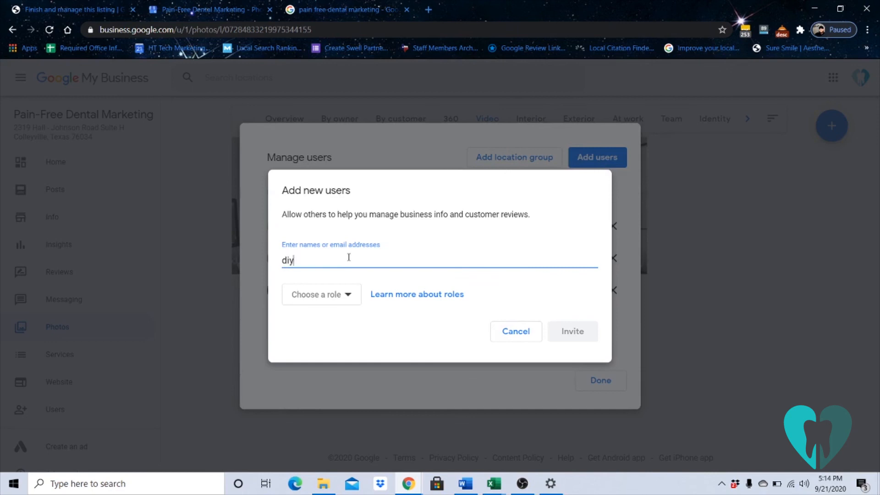
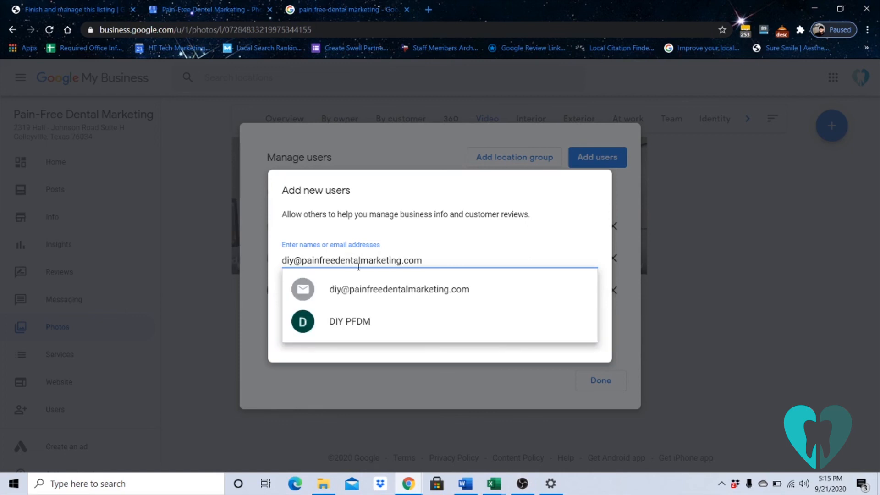
left_click(360, 289)
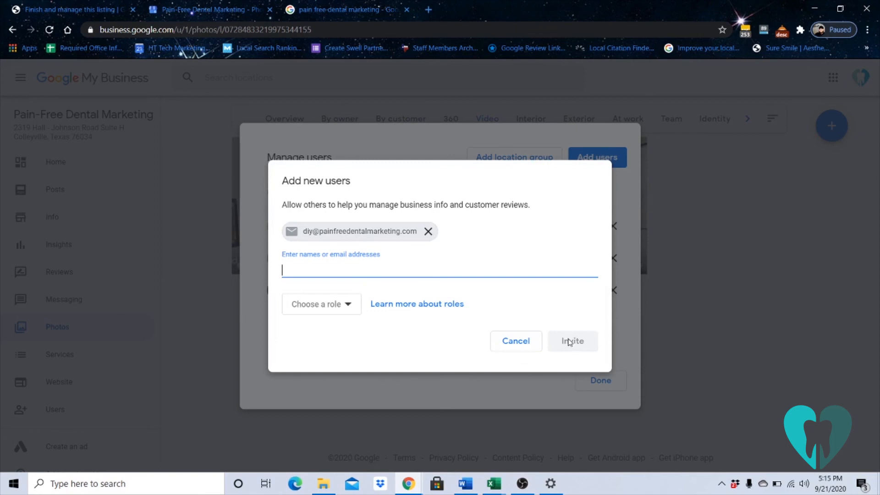
left_click(319, 304)
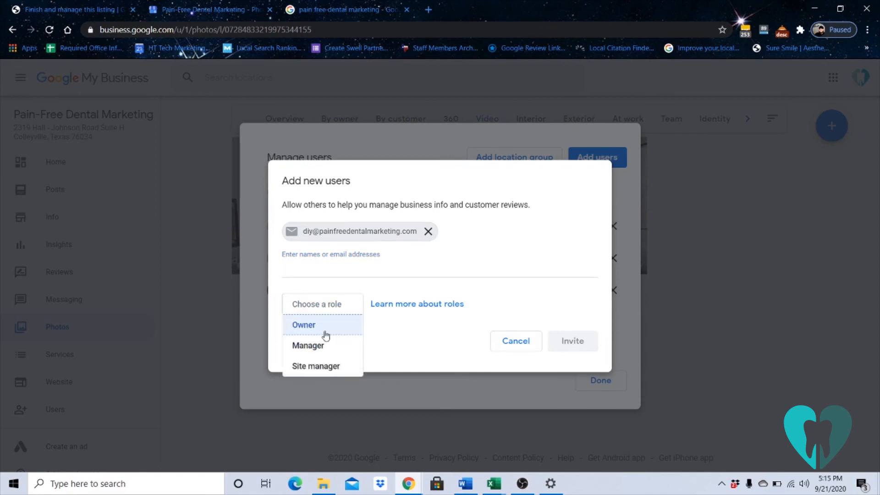
left_click(321, 346)
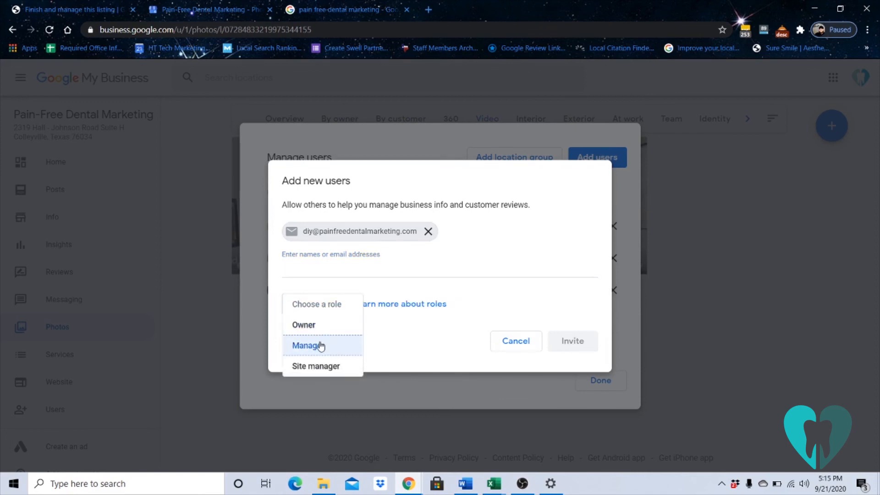
left_click(573, 341)
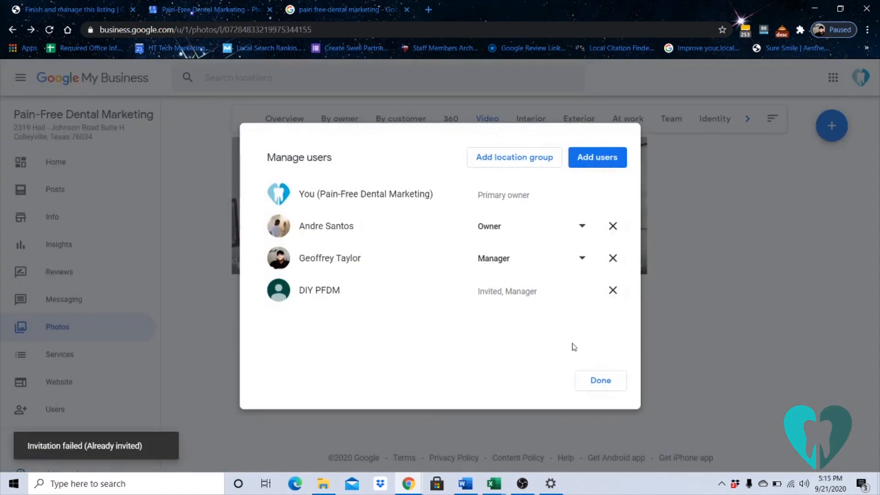
left_click(601, 382)
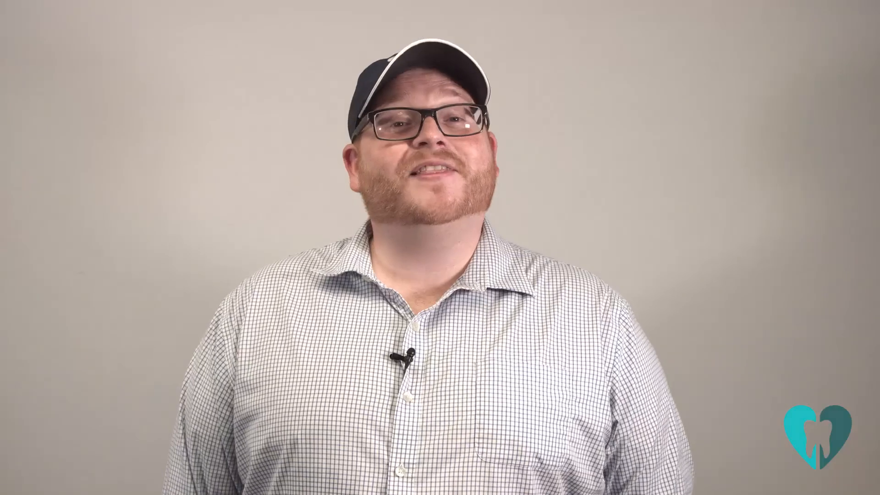